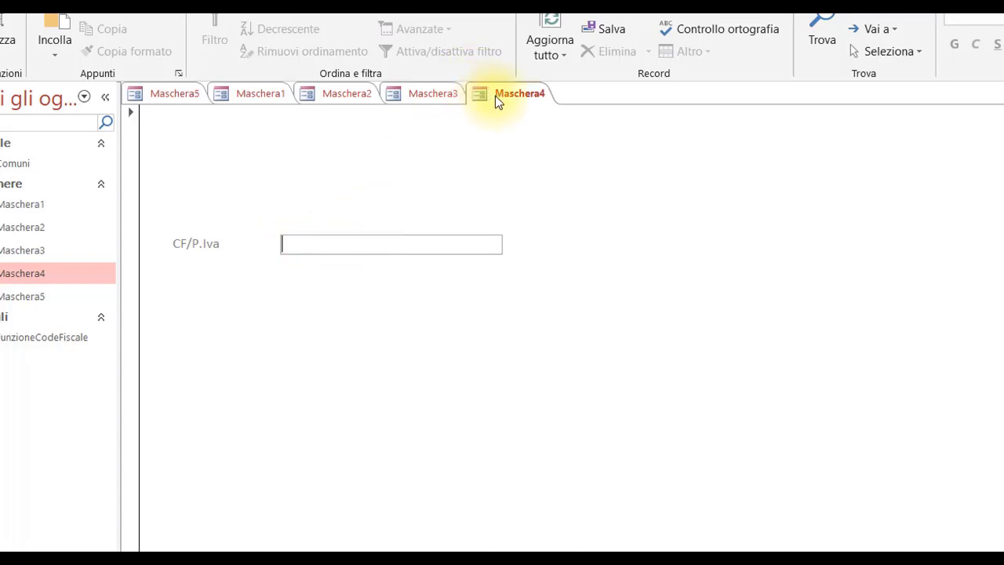
Step: Bring the Maschera5 form to the front and display it in Form view
left_click(521, 97)
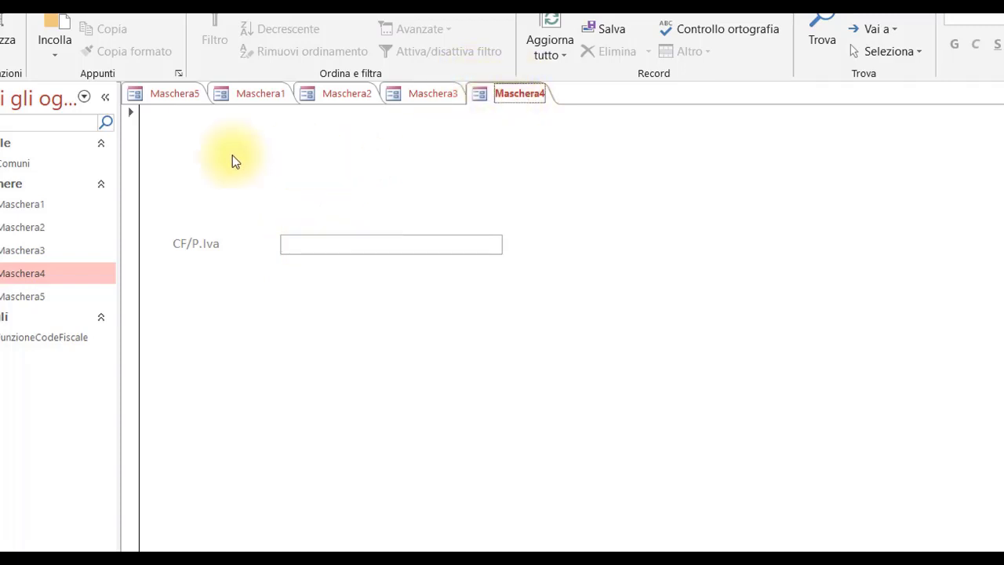
left_click(182, 94)
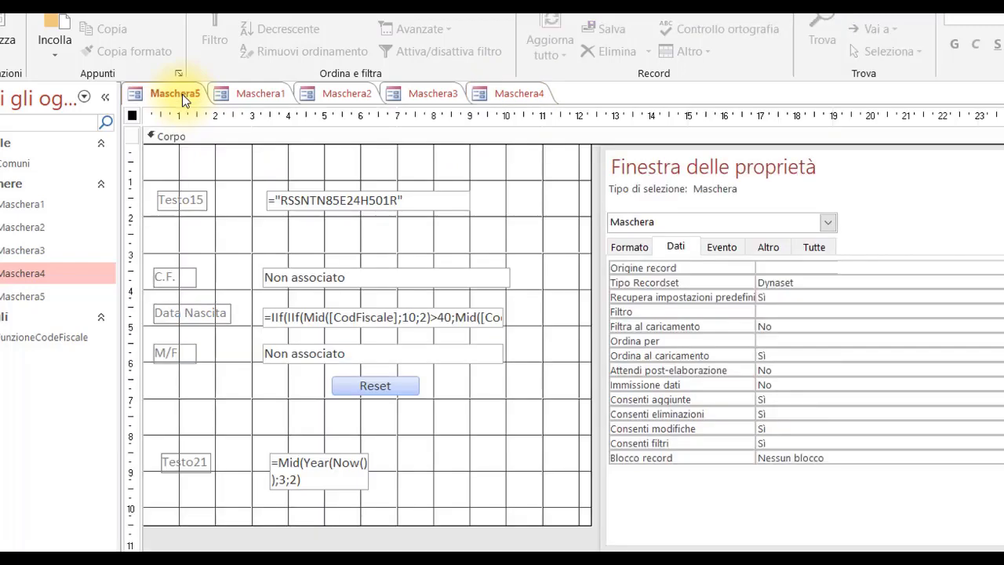
right_click(182, 94)
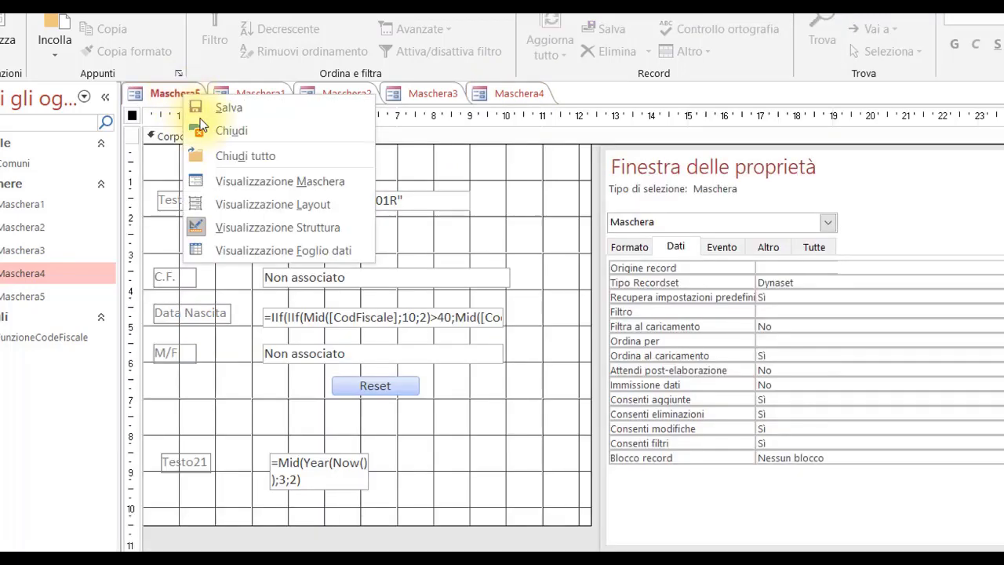
left_click(231, 181)
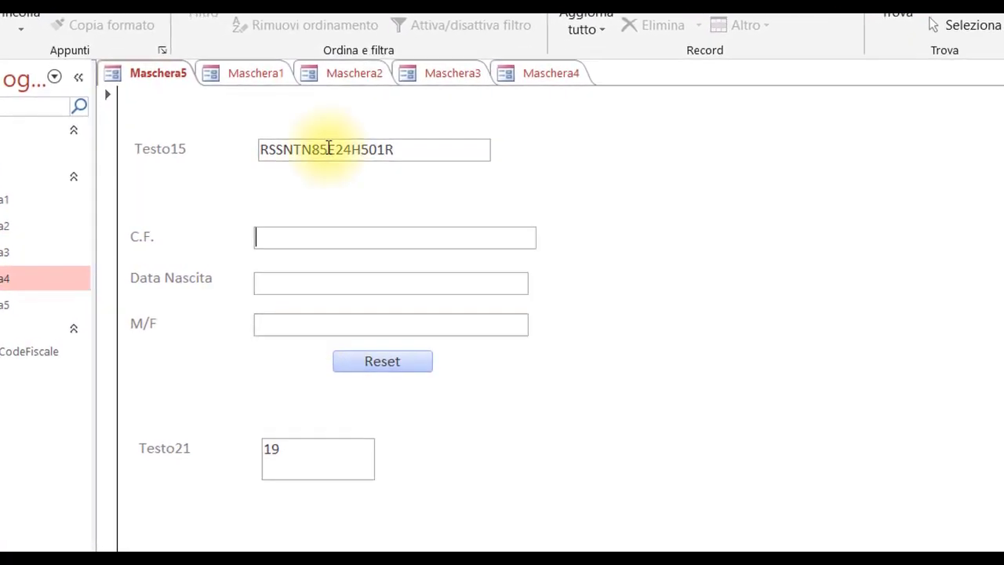
Step: Copy the sample tax code from the Testo15 box into the C.F. field and commit the entry to fill in birth date and sex
left_click_drag(404, 147, 256, 148)
right_click(358, 140)
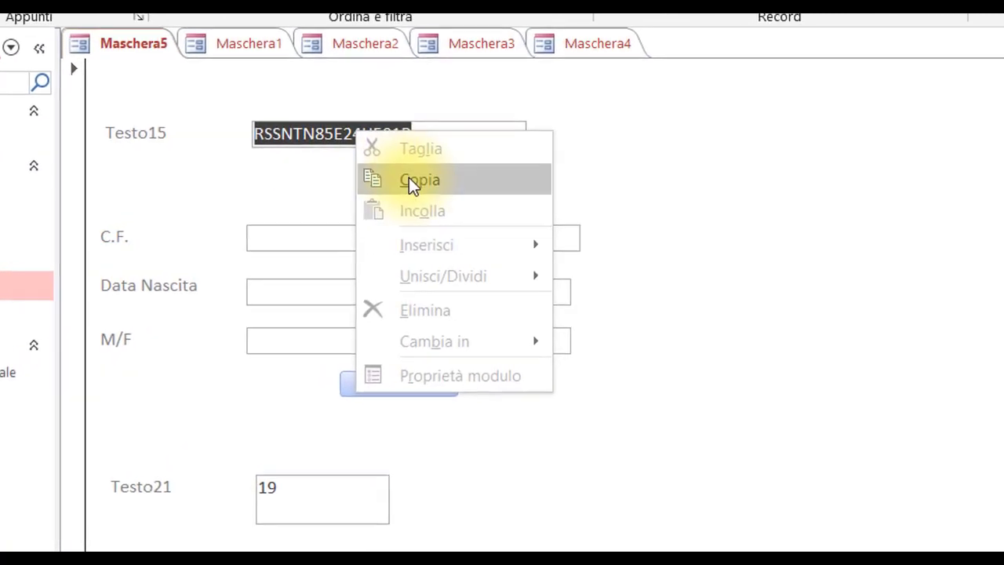
left_click(406, 179)
left_click(284, 238)
right_click(284, 238)
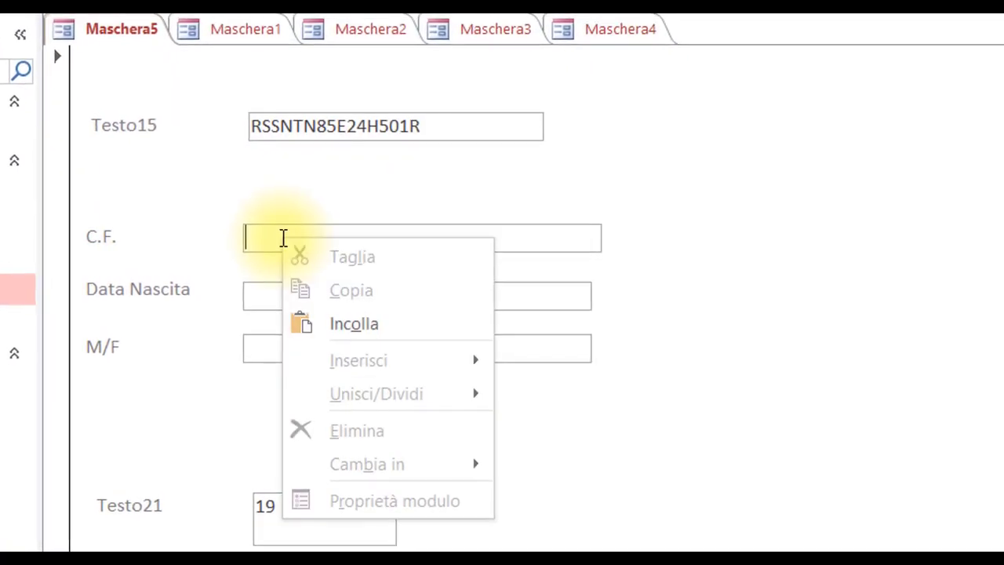
left_click(336, 319)
key("Tab")
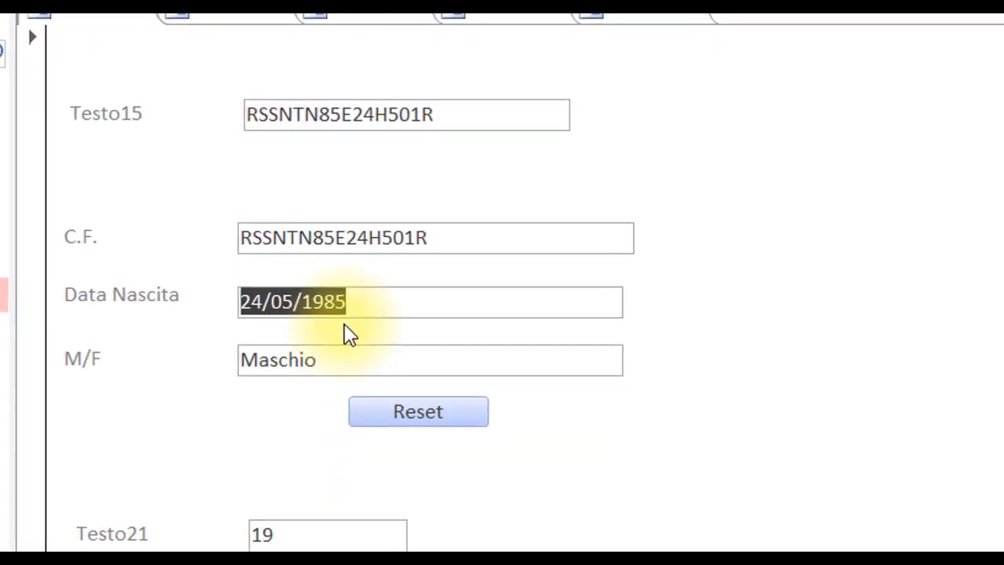
left_click(358, 303)
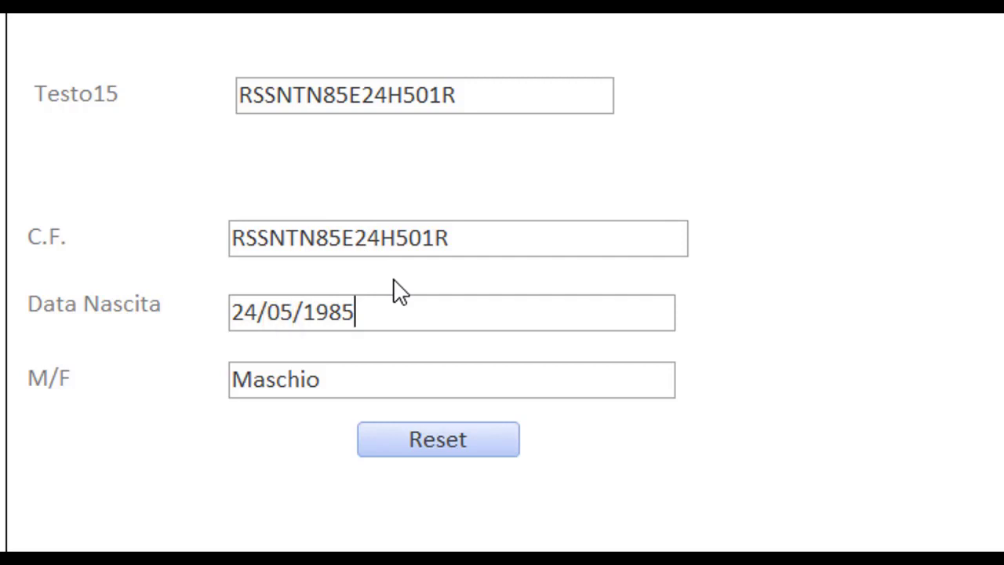
left_click(430, 240)
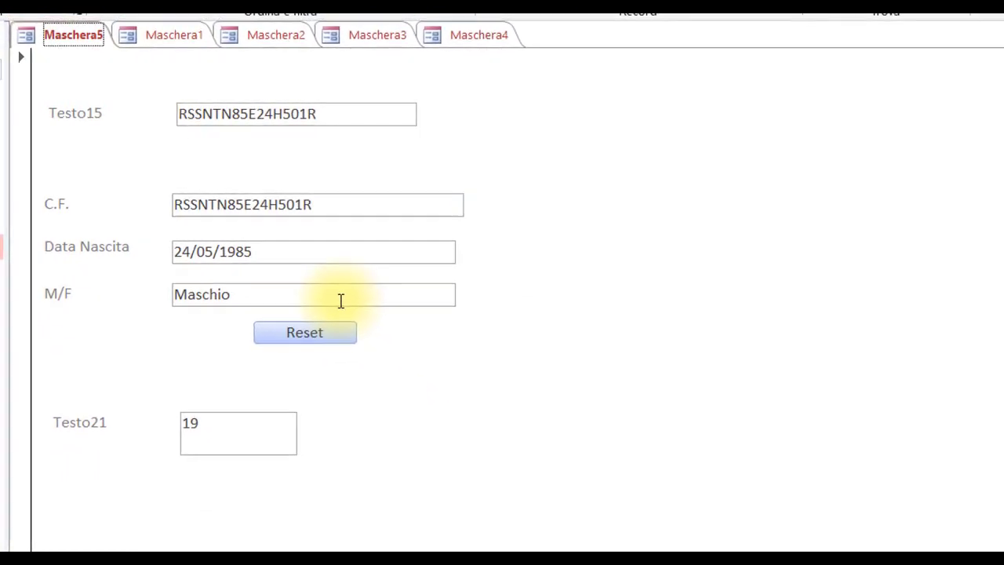
Step: Switch Maschera5 to Design view and select the Data Nascita text box
right_click(83, 37)
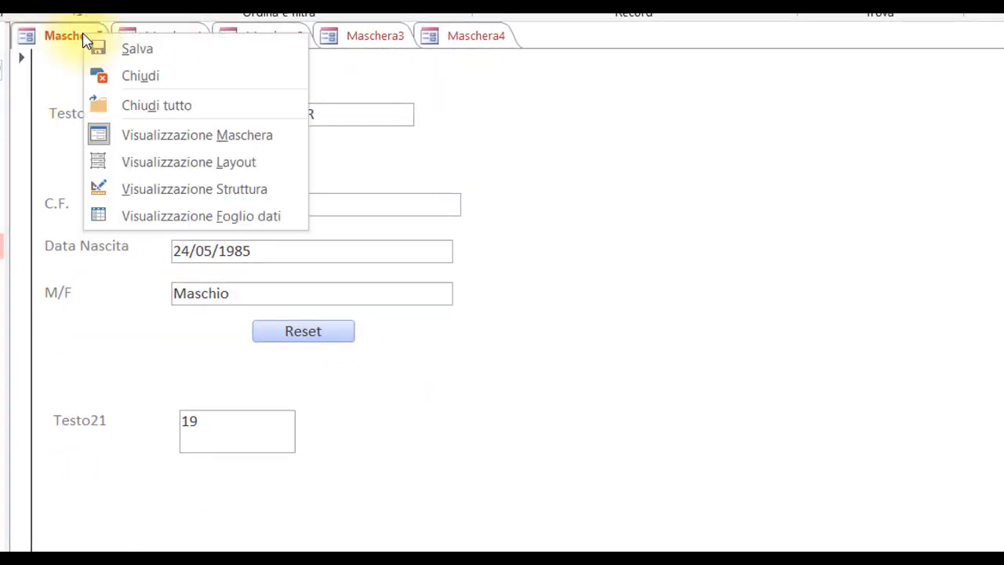
left_click(152, 189)
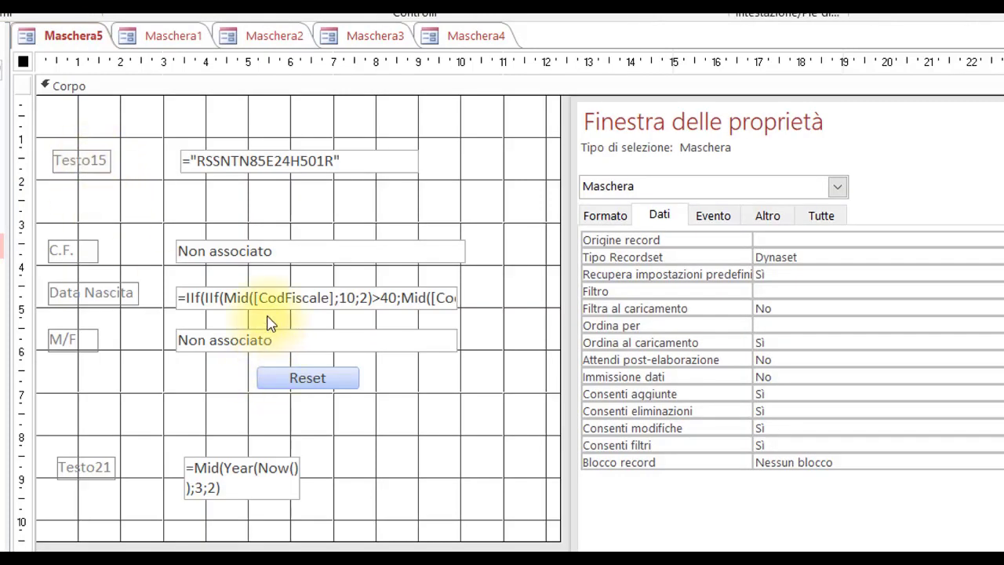
left_click(236, 303)
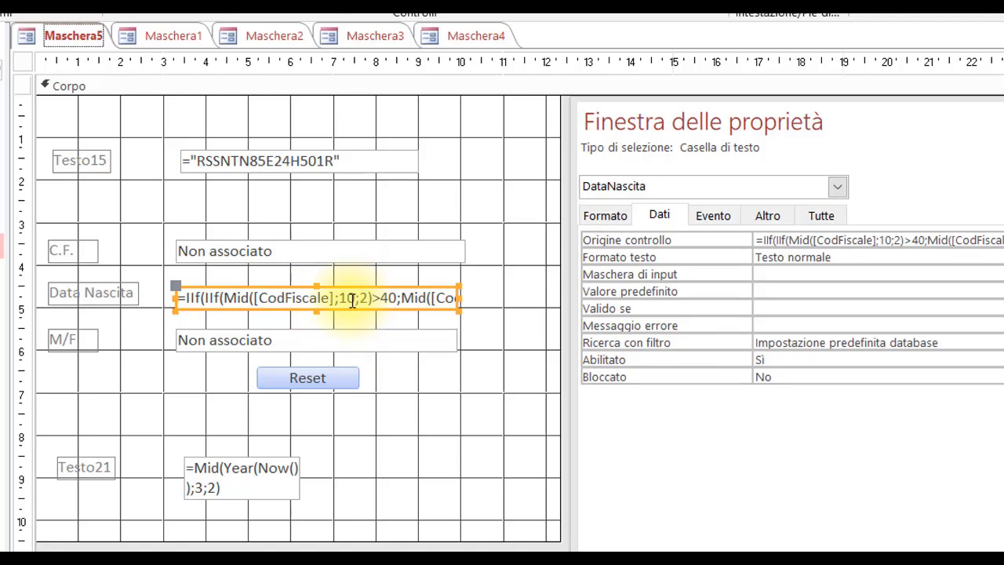
Step: Examine the names and data properties of the C.F., Data Nascita and M/F text boxes, moving the property sheet for a better view of Data Nascita
left_click(288, 259)
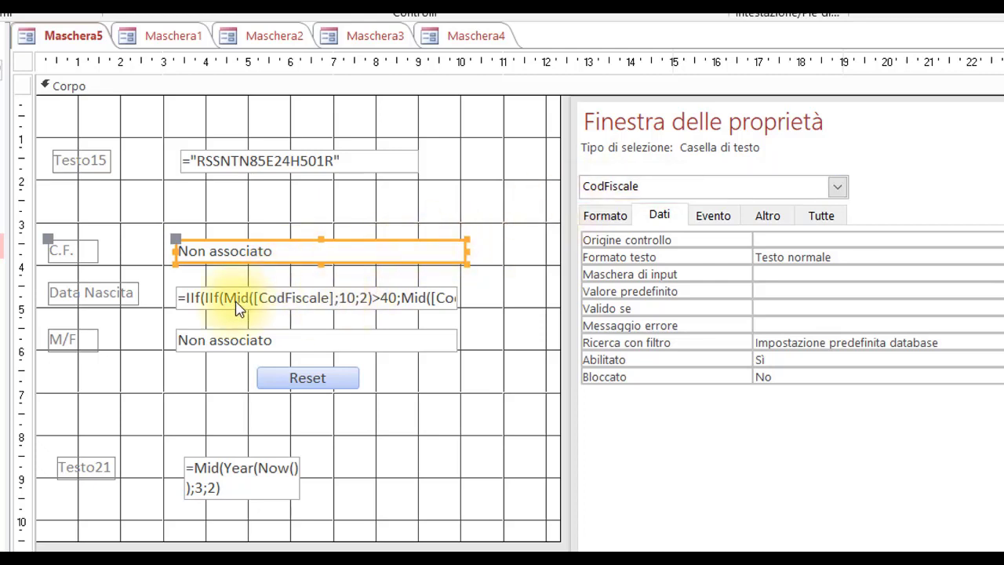
left_click(215, 303)
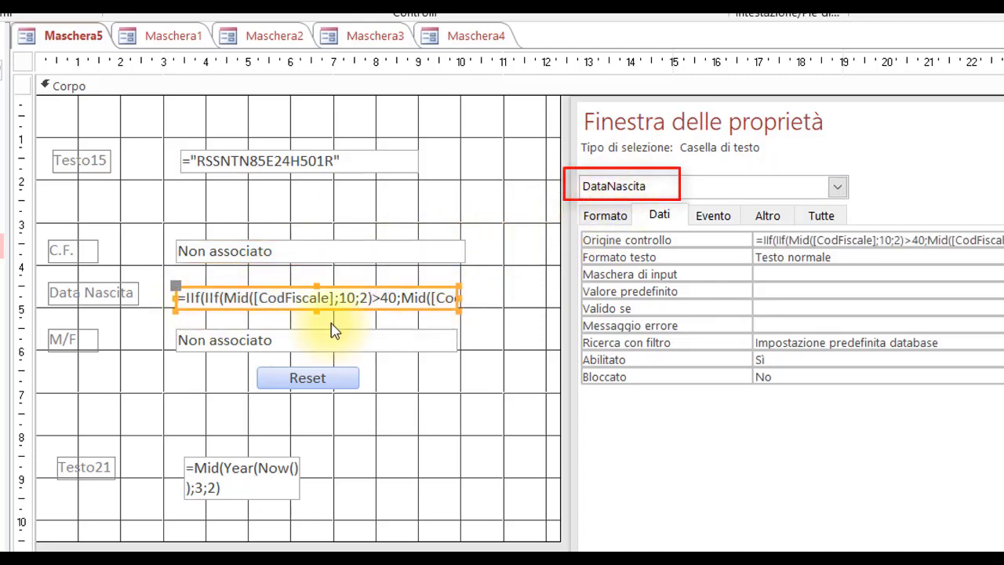
left_click(207, 340)
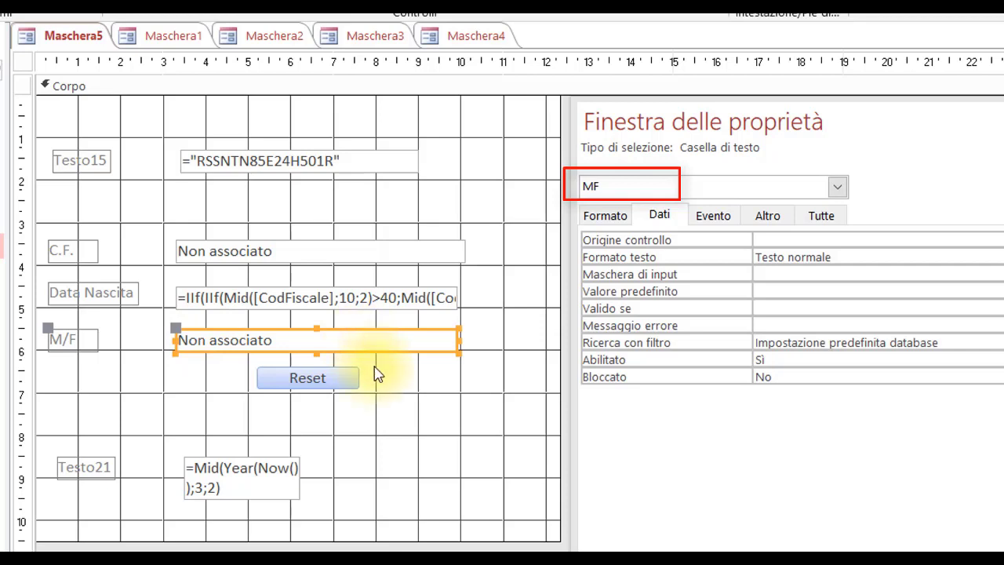
left_click(345, 300)
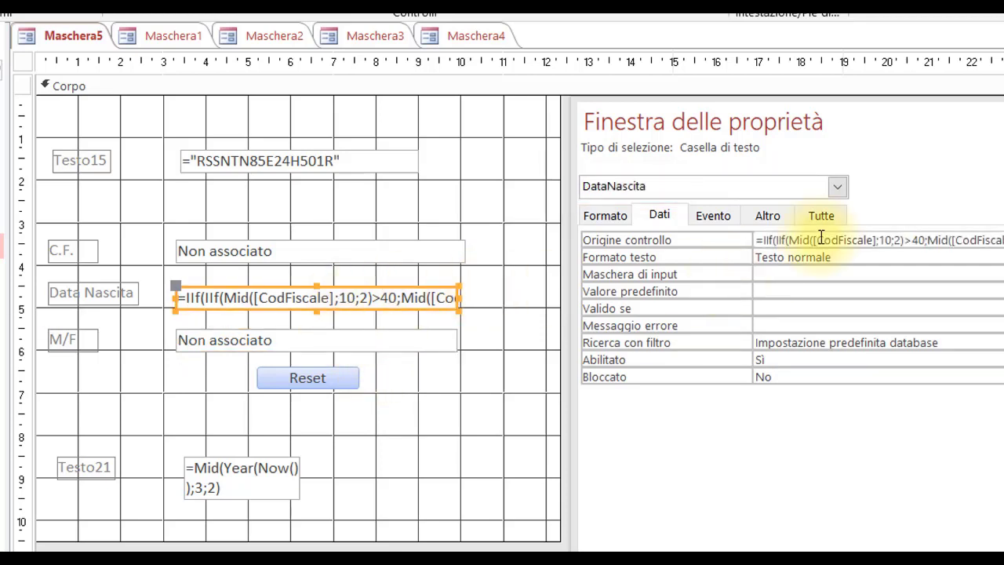
left_click_drag(834, 128, 768, 105)
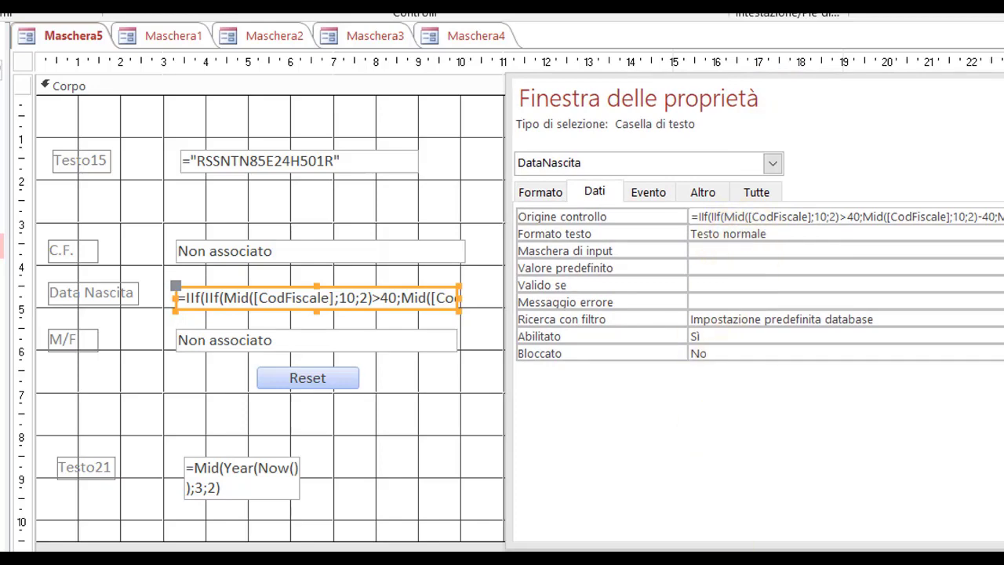
Step: Switch to the Office support page on the IIf function and read its syntax, arguments, remarks and examples
key("F4")
key("alt+Tab")
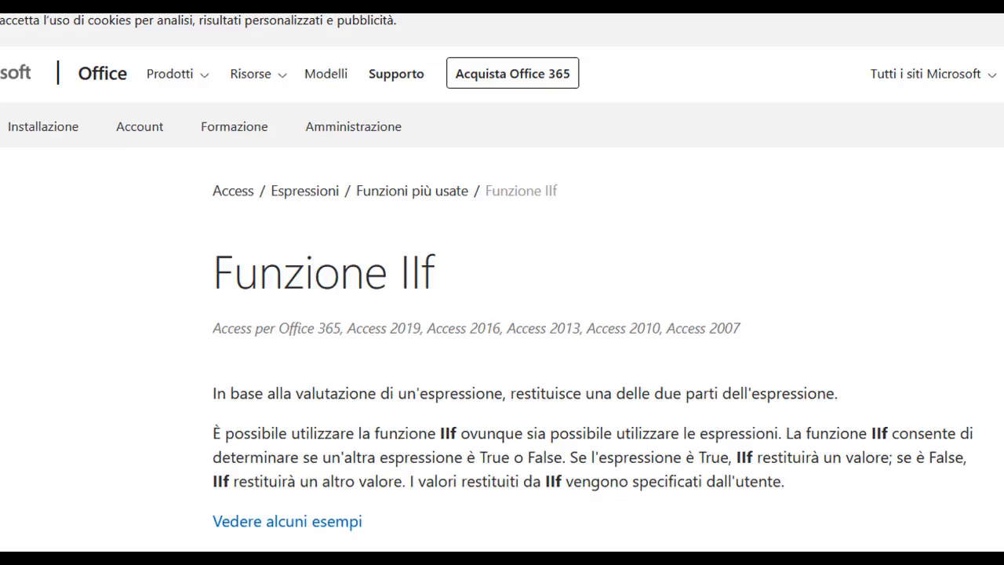
scroll(440, 345, "down", 3)
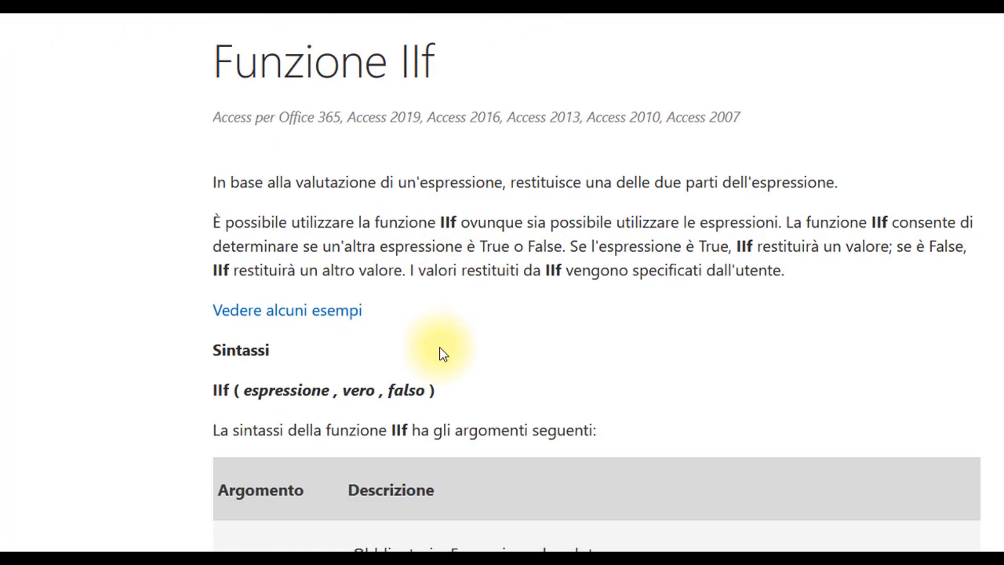
scroll(440, 347, "up", 1)
scroll(440, 347, "down", 2)
scroll(440, 346, "down", 3)
scroll(440, 346, "down", 2)
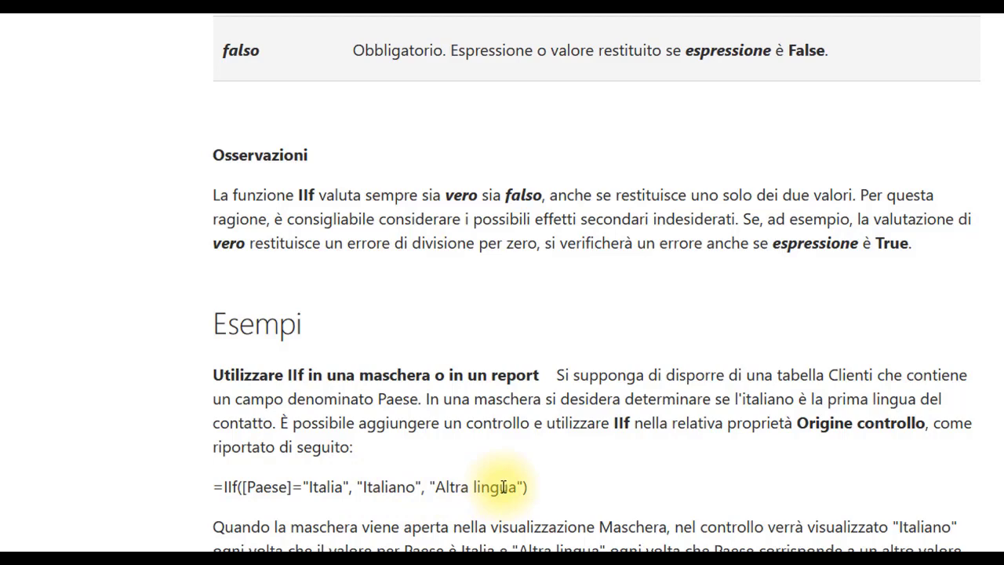
scroll(504, 487, "up", 4)
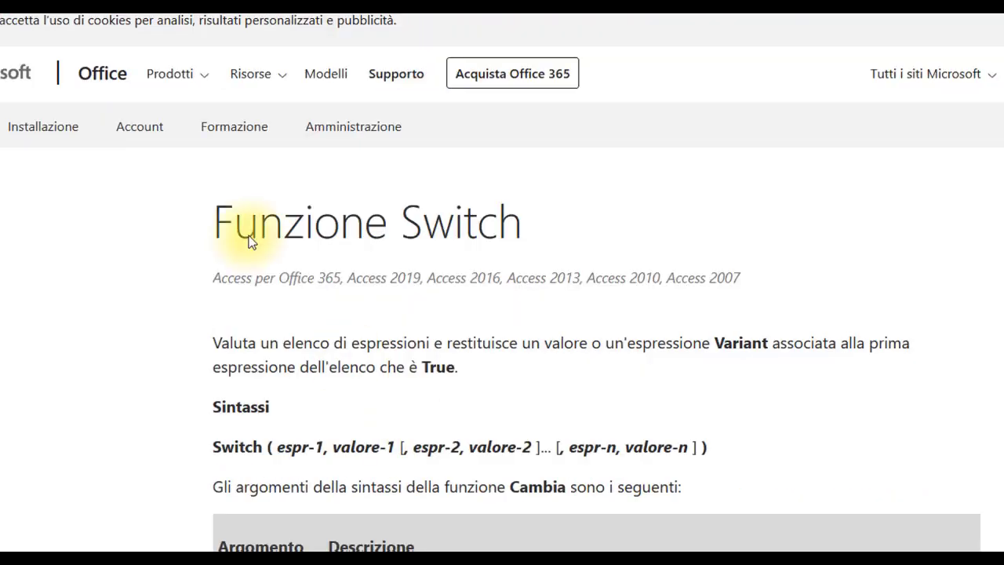
Step: Read the Switch function support page, covering its syntax, arguments, remarks and query example
scroll(267, 208, "down", 1)
scroll(286, 221, "down", 5)
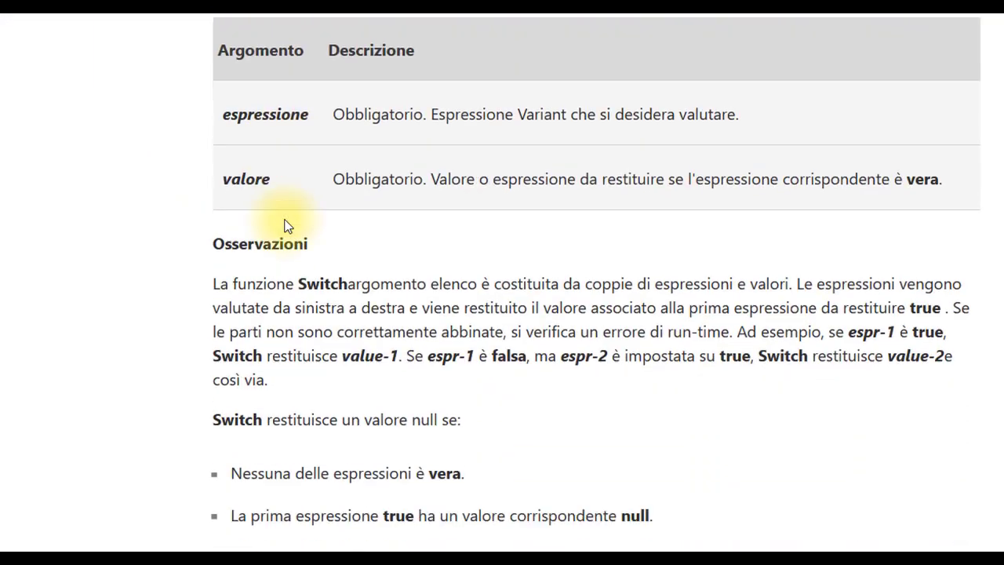
scroll(285, 224, "down", 4)
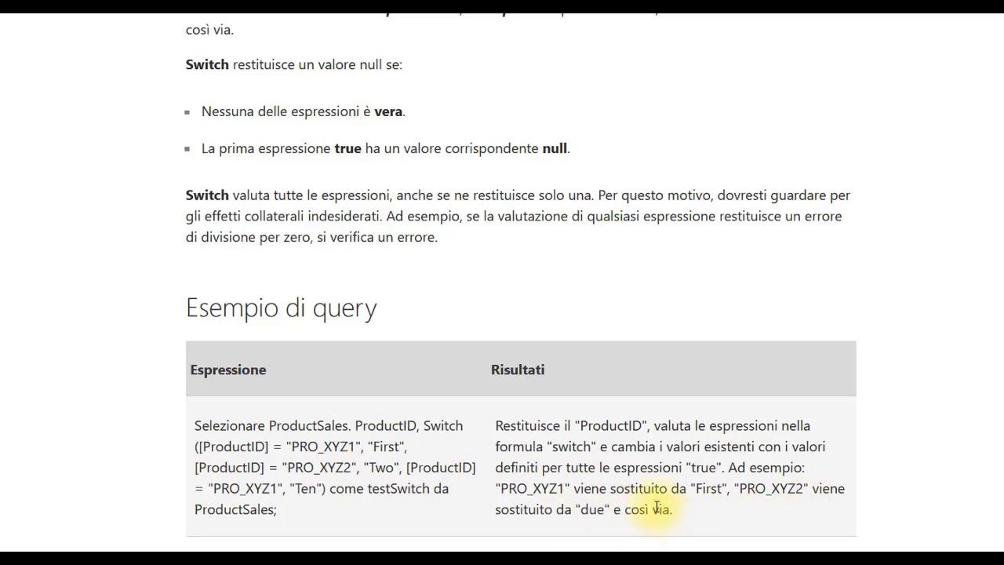
scroll(658, 508, "up", 10)
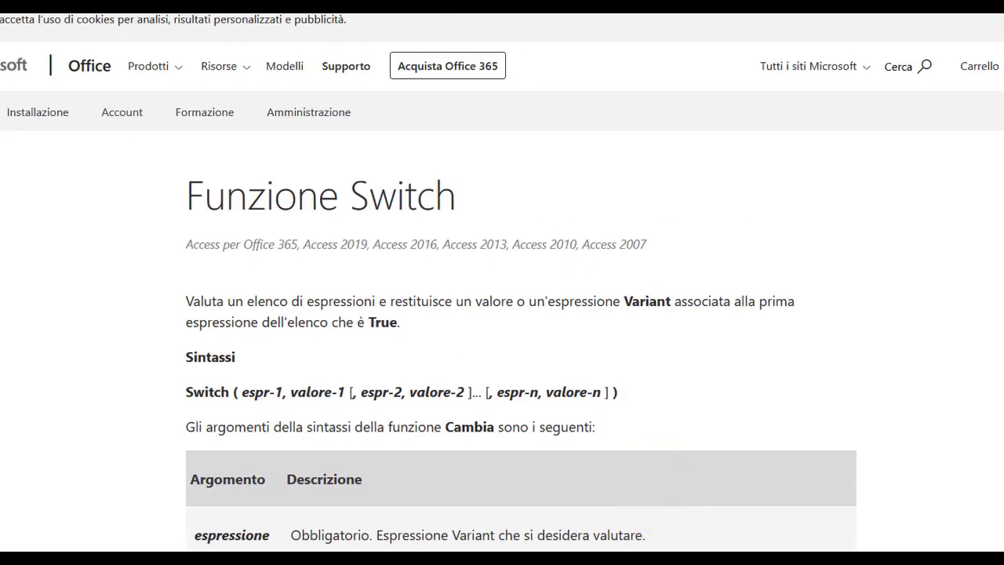
Step: Return to Access and review the full Data Nascita expression in the untitled Notepad file, then minimize Notepad
key("alt+Tab")
key("F4")
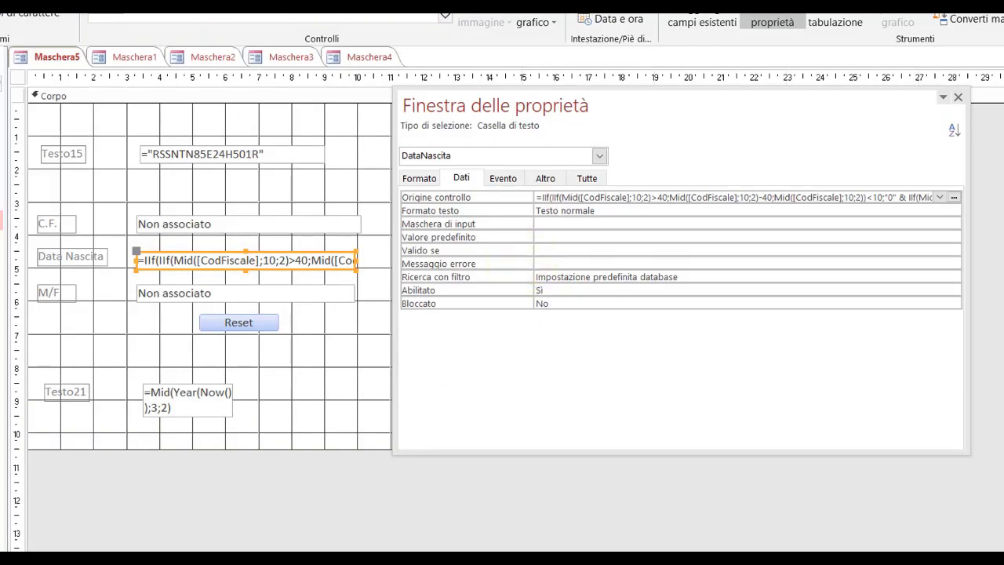
key("F4")
left_click(426, 524)
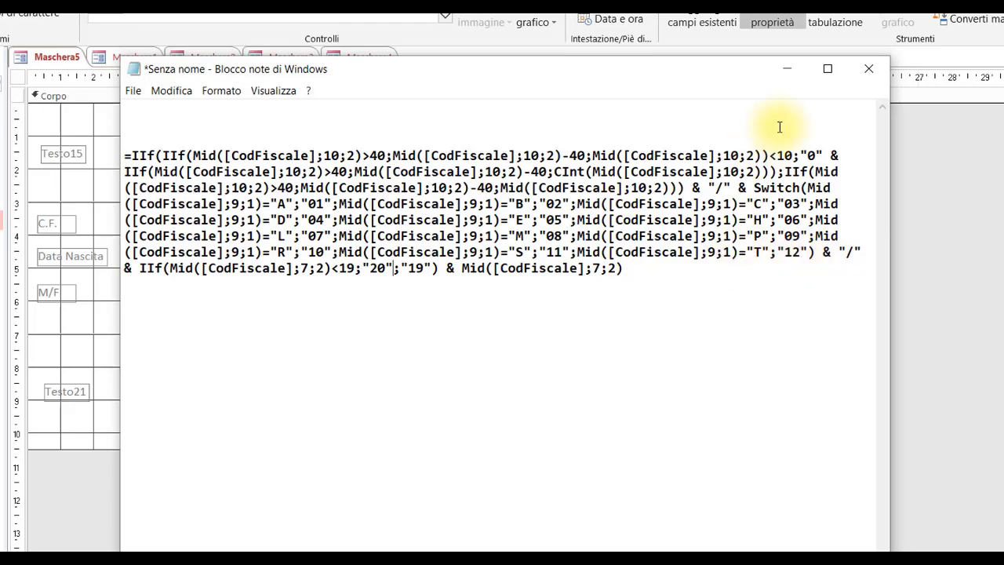
left_click(787, 69)
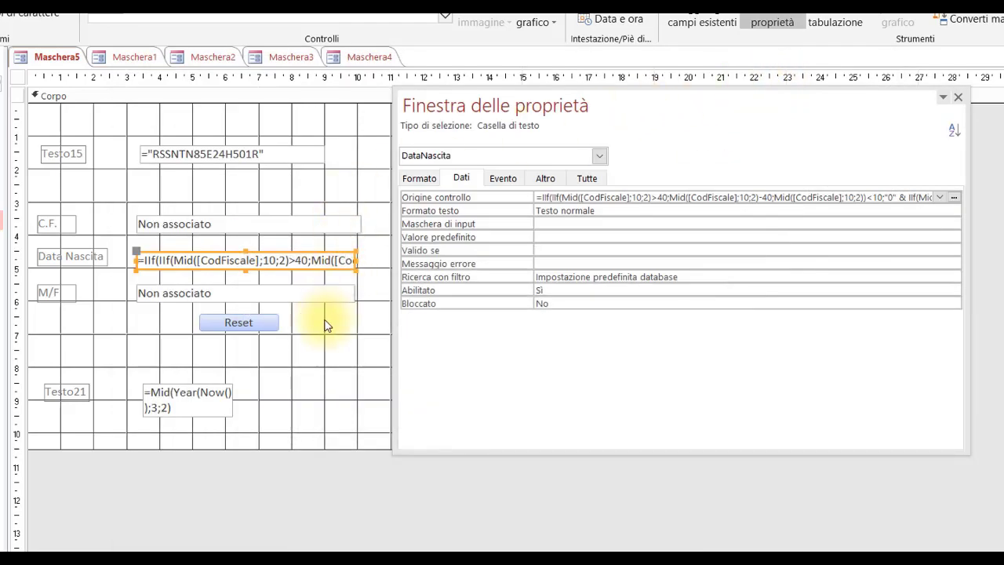
Step: Open the After Update event procedure of the C.F. text box, read its code, and return to the form design
left_click(232, 234)
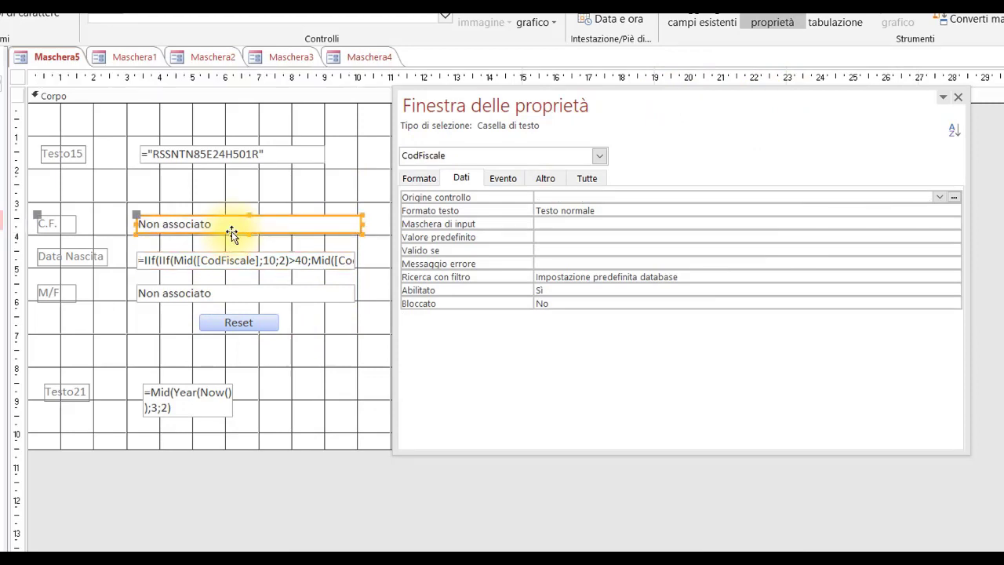
left_click(505, 180)
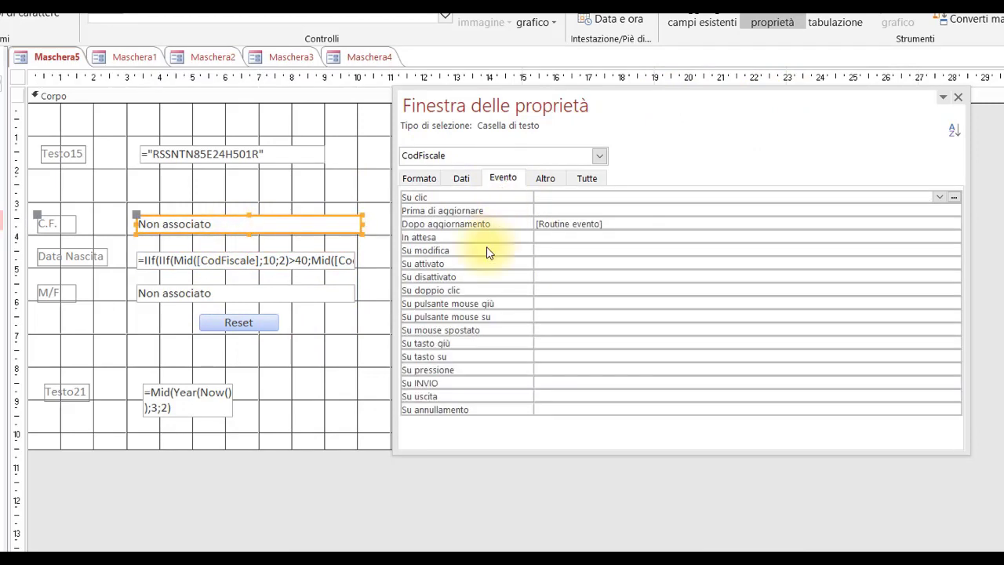
left_click(957, 223)
left_click(954, 224)
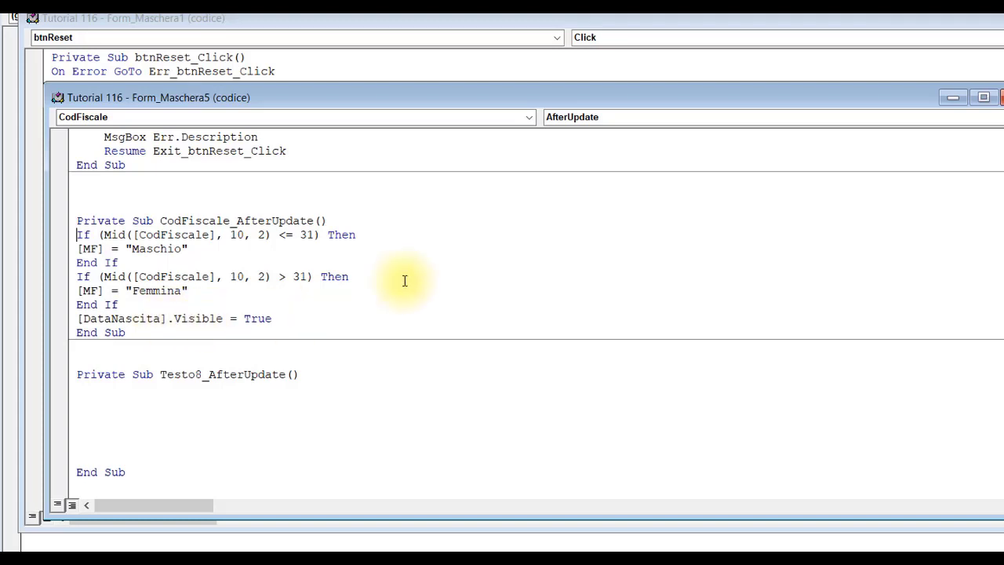
key("alt+F11")
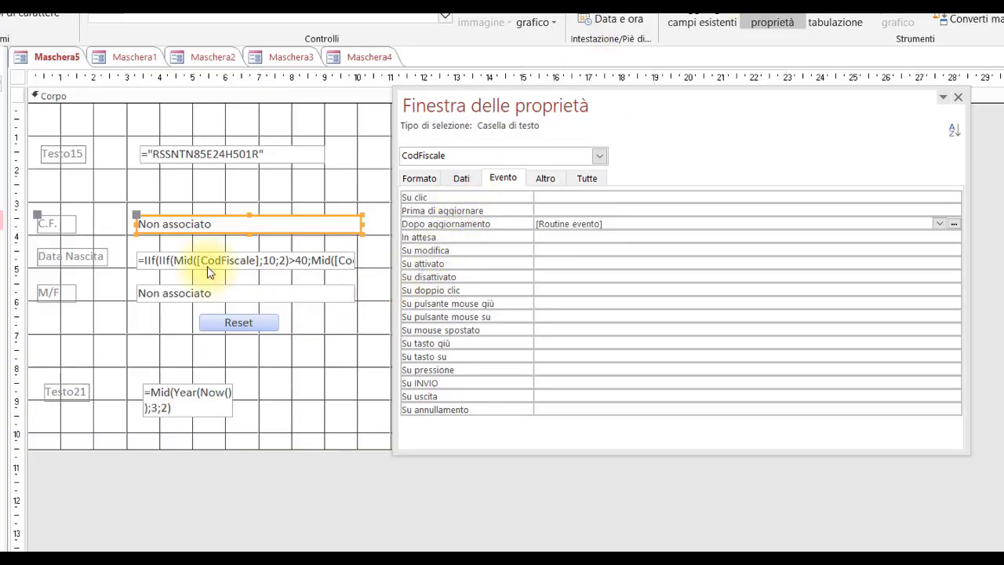
Step: Inspect the Testo21 current-year text box, then compare it with the year part of the Data Nascita expression in Notepad
left_click(198, 409)
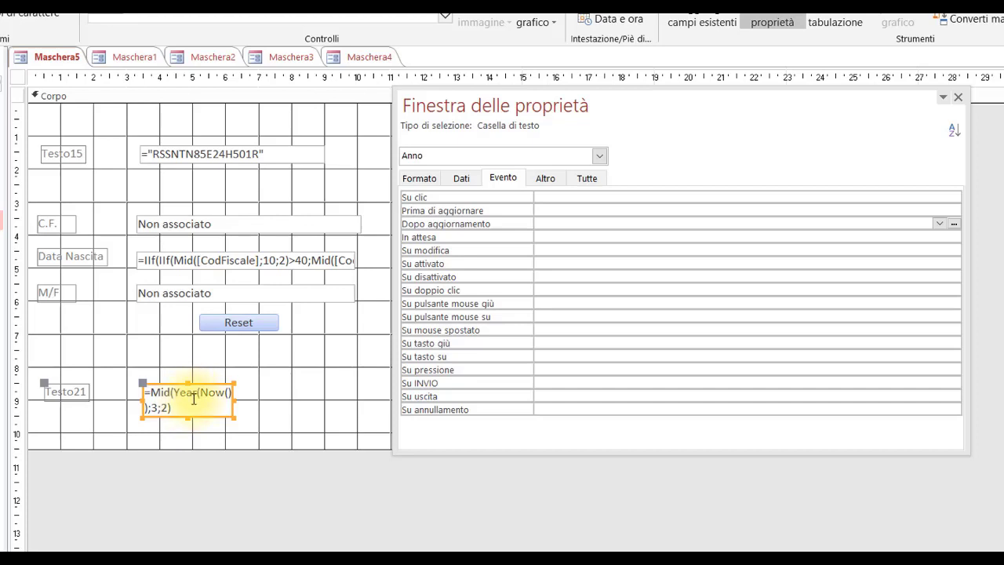
left_click(239, 261)
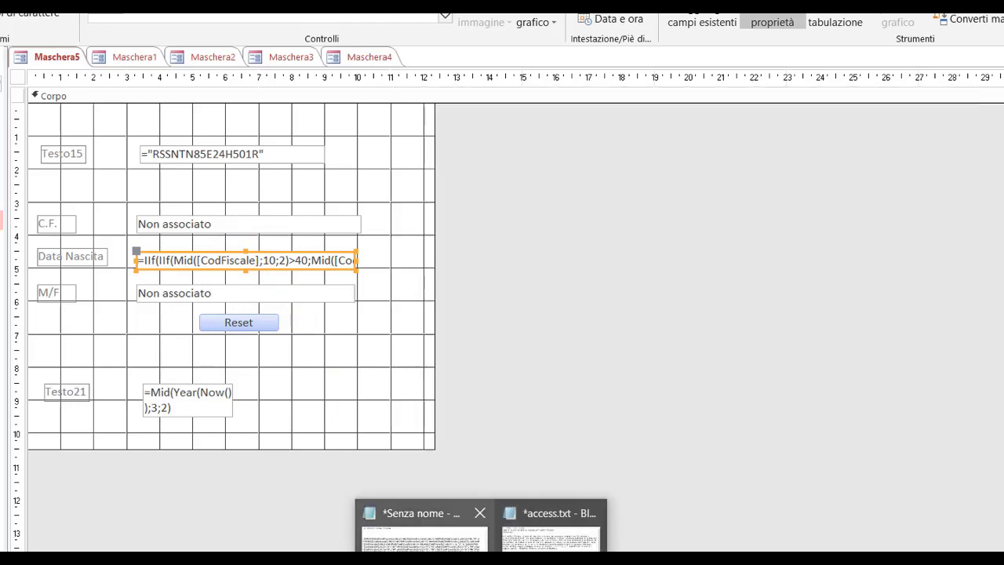
left_click(421, 516)
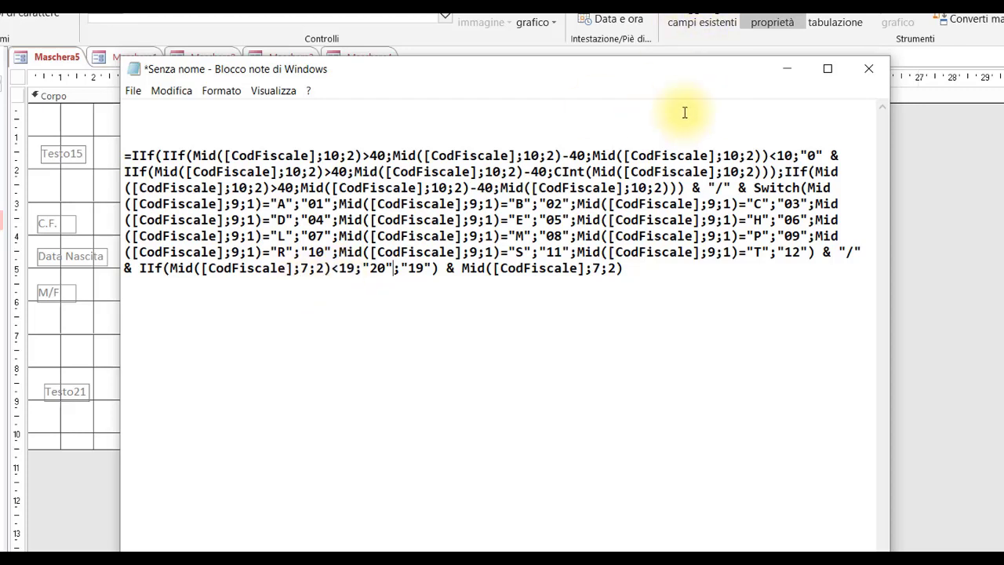
left_click(785, 73)
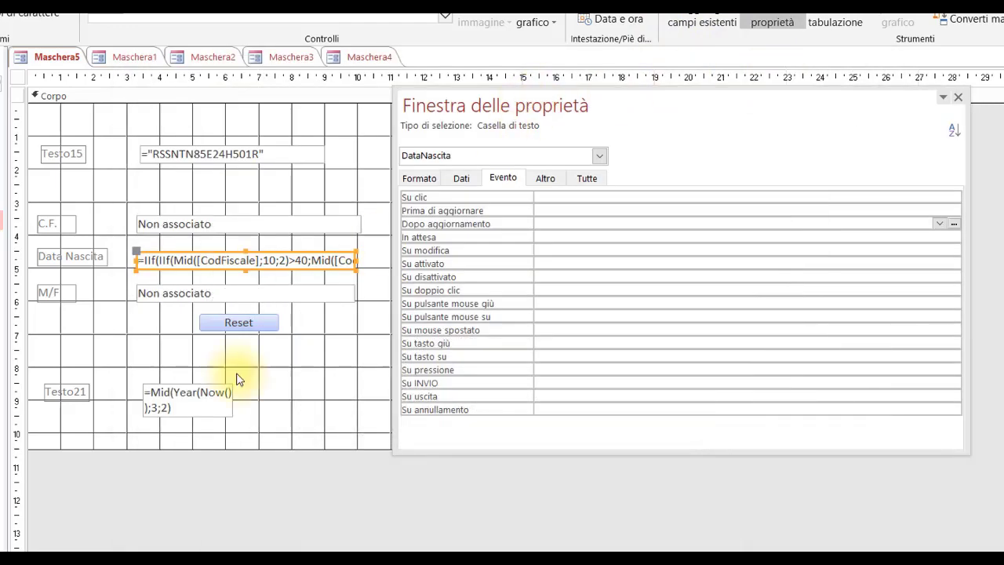
Step: Review the Anno reference in the Data Nascita control source using the Expression Builder, then close it without changes
left_click(188, 414)
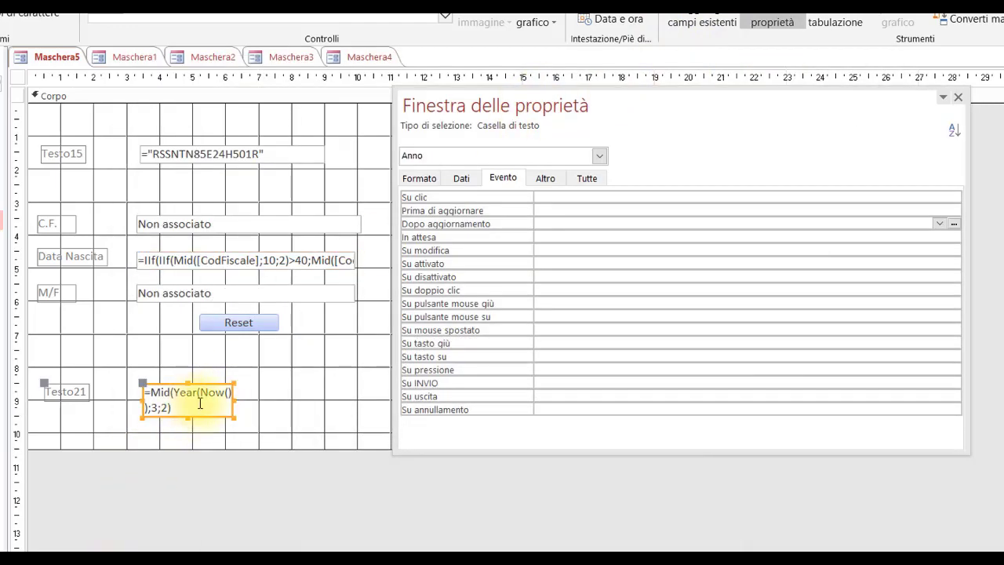
left_click(243, 265)
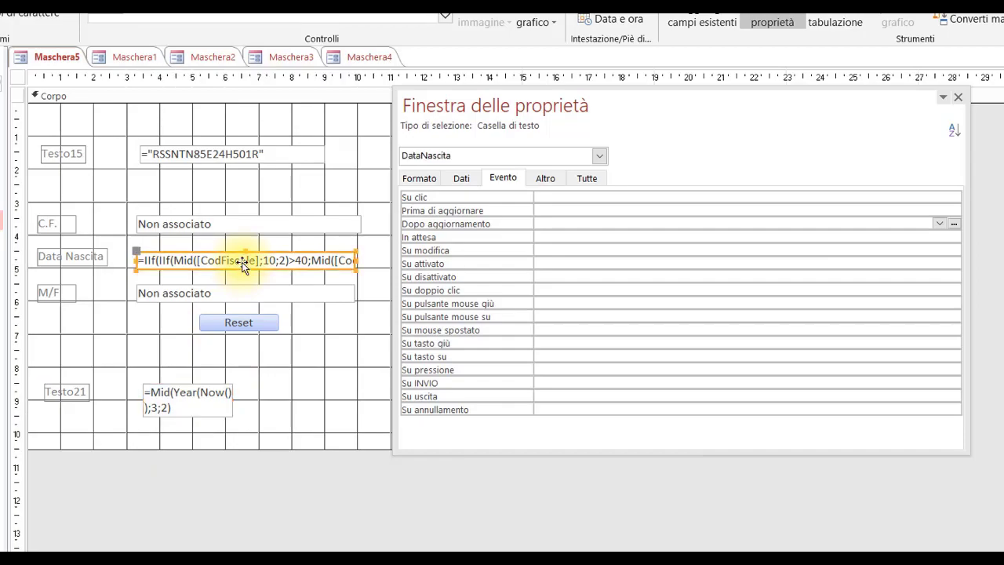
left_click(471, 179)
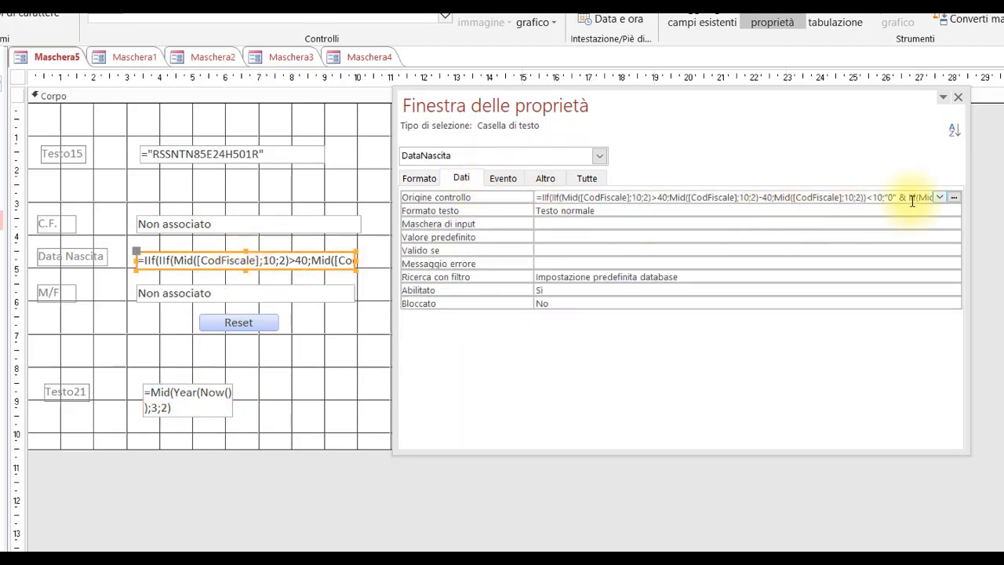
left_click(953, 197)
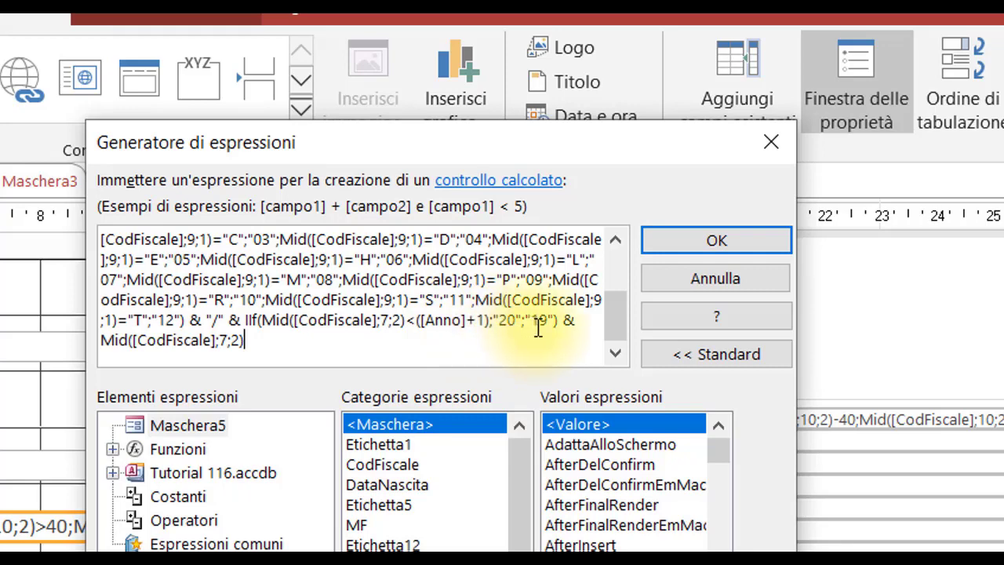
left_click(677, 278)
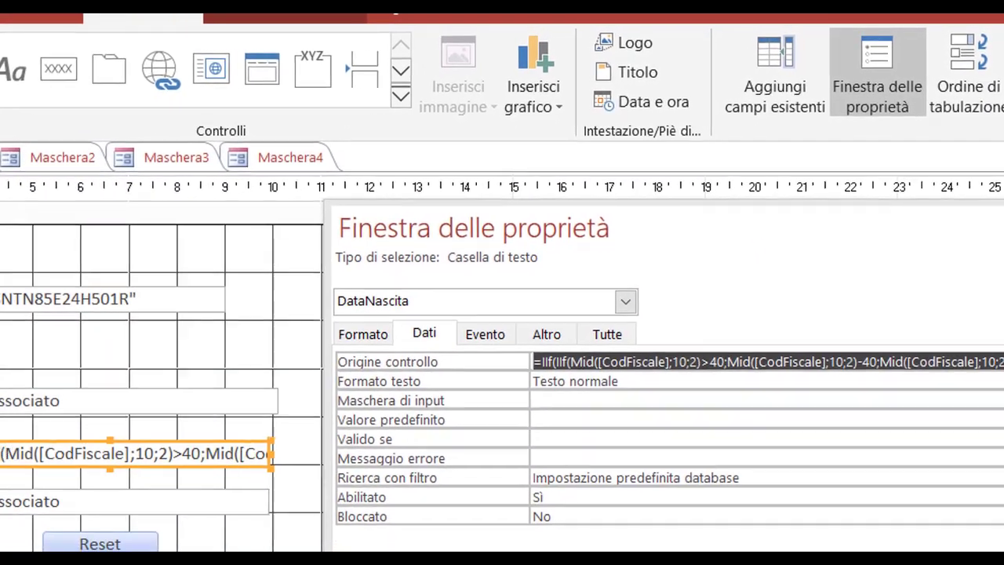
Step: Switch Maschera5 to Form view and reset its C.F., Data Nascita and M/F fields
right_click(11, 149)
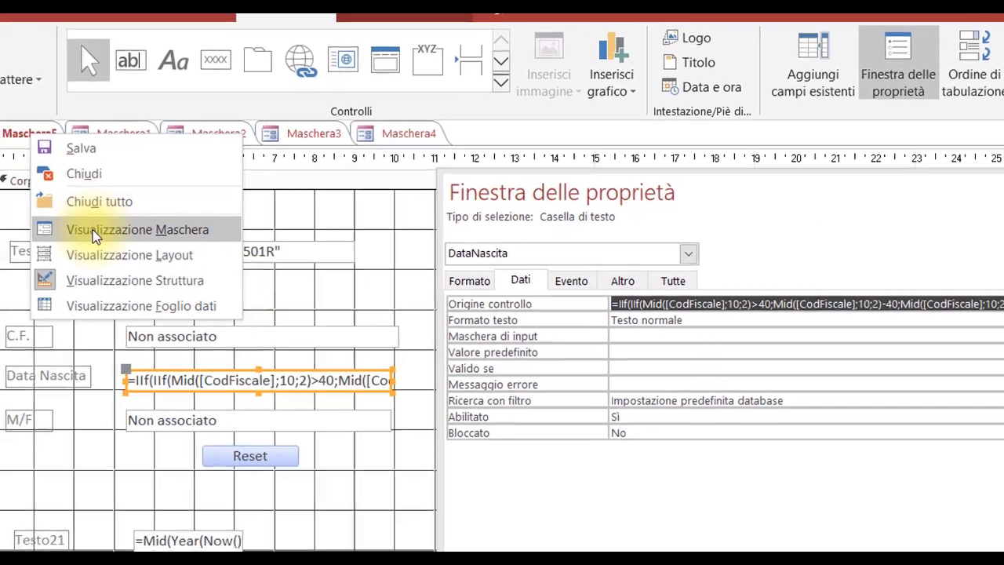
left_click(37, 244)
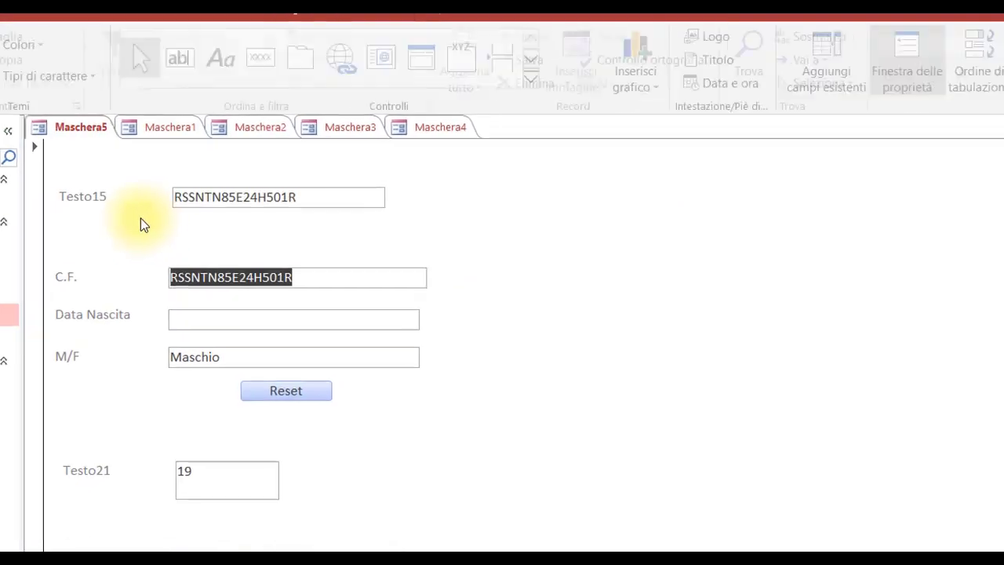
left_click(291, 271)
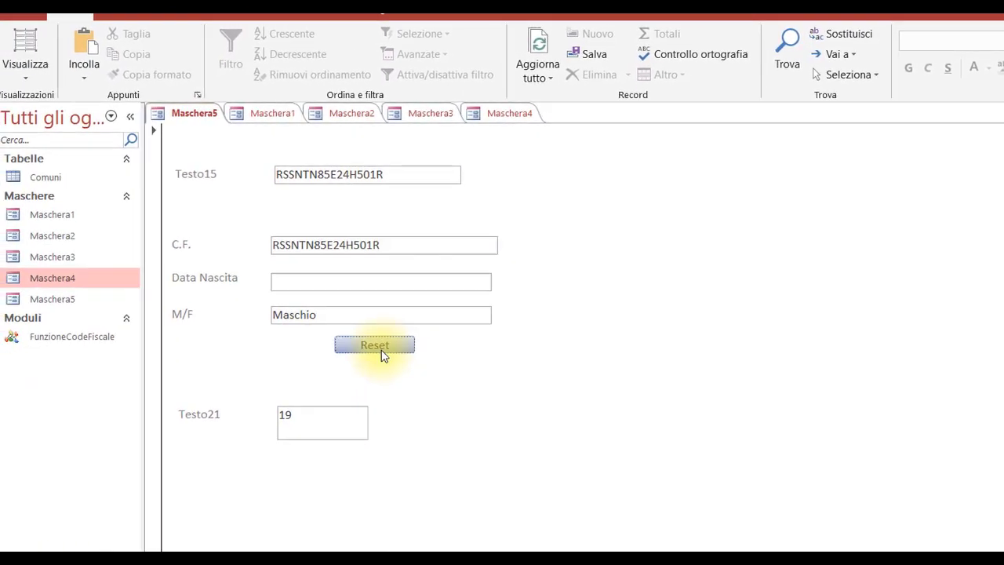
left_click(347, 360)
left_click(583, 381)
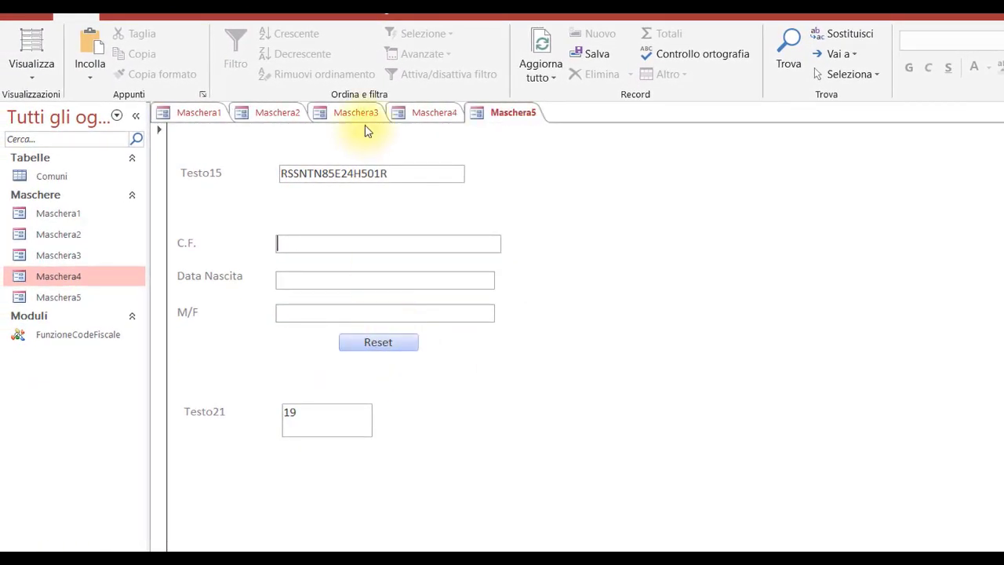
Step: Copy the sample tax code from the Testo15 box and paste it into the empty C.F. field
left_click_drag(387, 172, 194, 172)
right_click(314, 172)
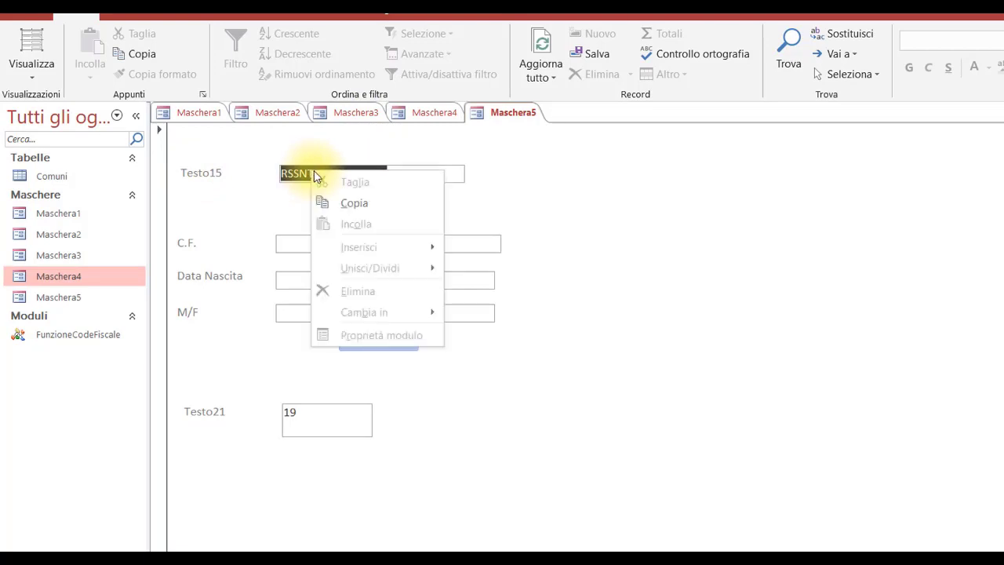
left_click(345, 206)
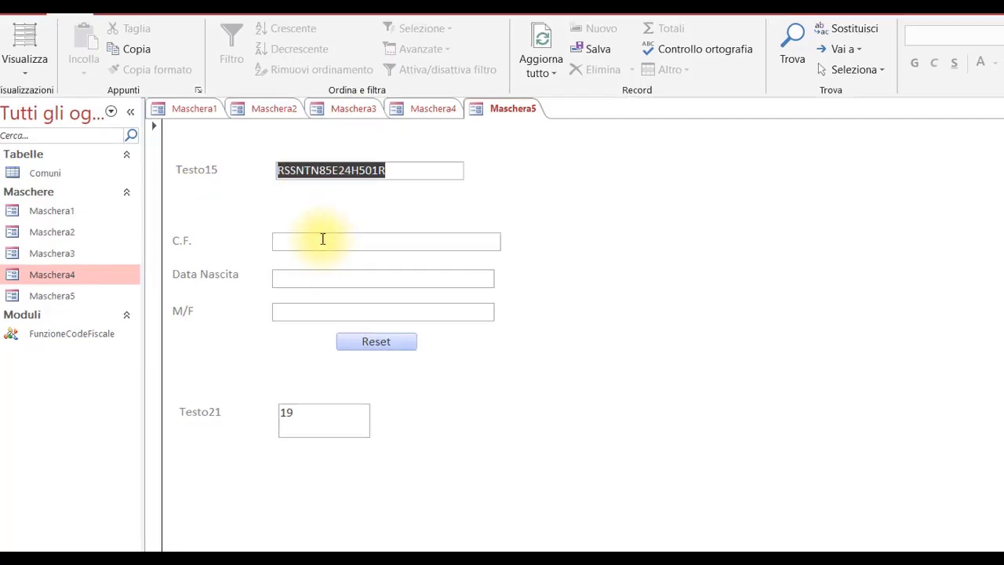
left_click(322, 238)
right_click(323, 239)
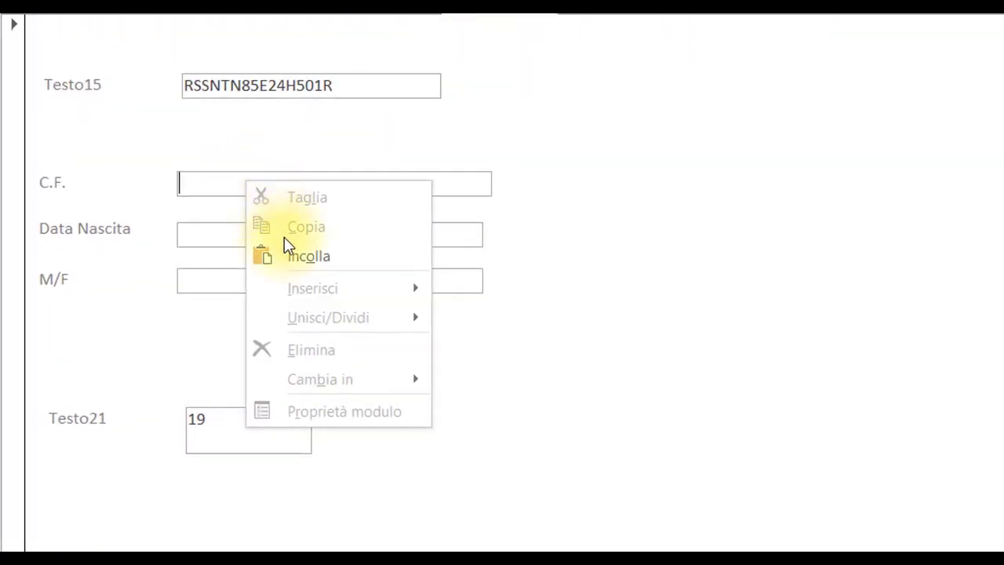